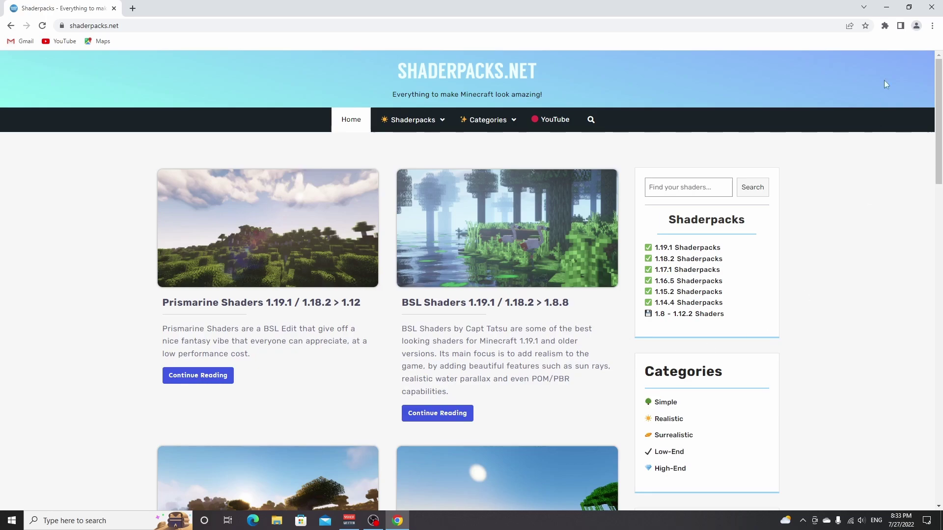
Minimize the shaderpacks.net Chrome window to reveal the desktop.
left_click(887, 6)
Start the Minecraft Launcher and play Minecraft 1.19.1 as the Latest release.
double_click(900, 70)
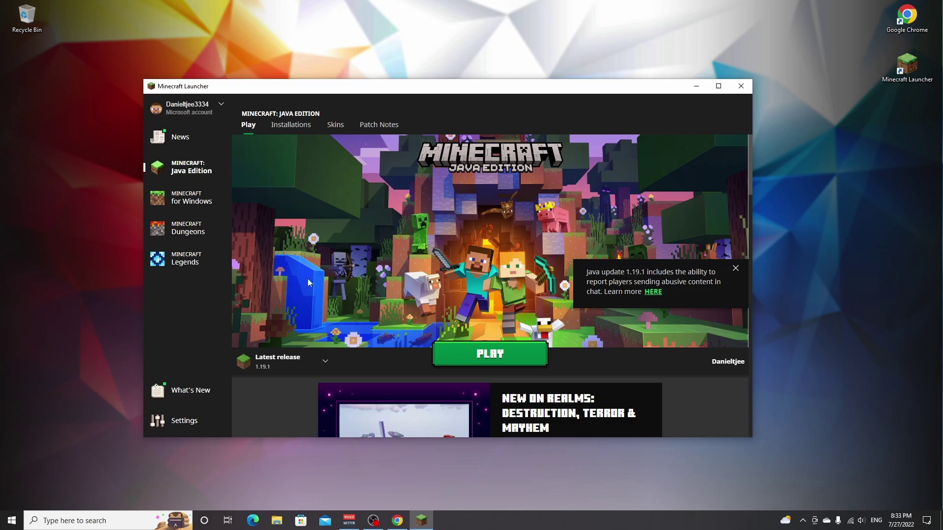
left_click(326, 361)
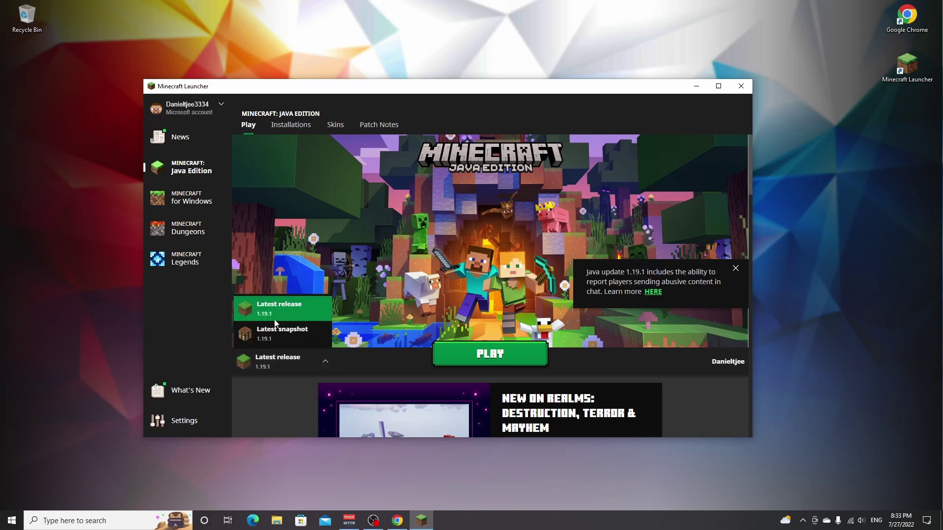
left_click(320, 298)
left_click(482, 364)
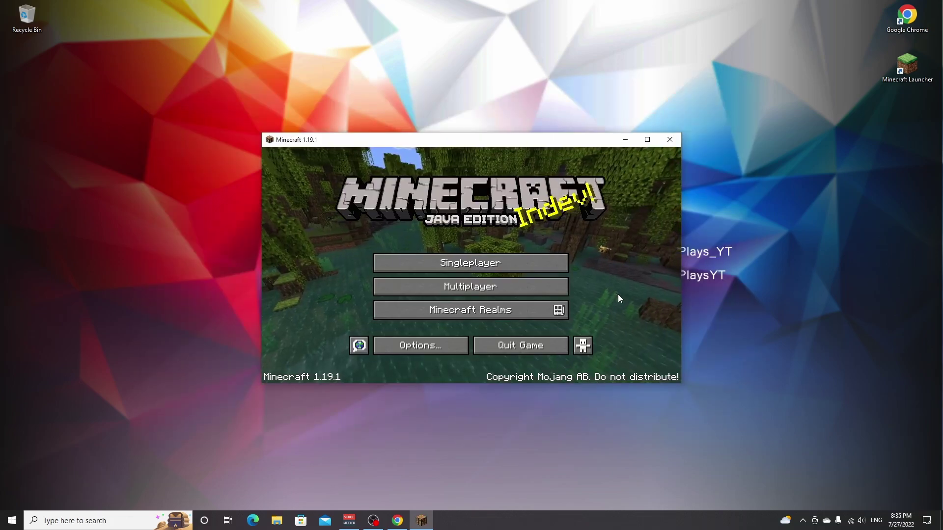
Quit Minecraft and restore the shaderpacks.net homepage, scrolling down to its Tutorials sidebar.
left_click(523, 343)
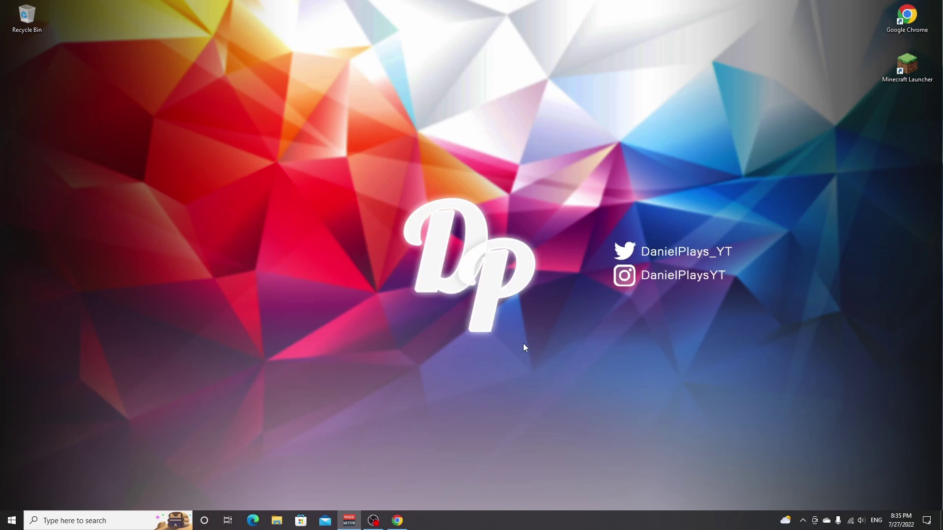
left_click(398, 520)
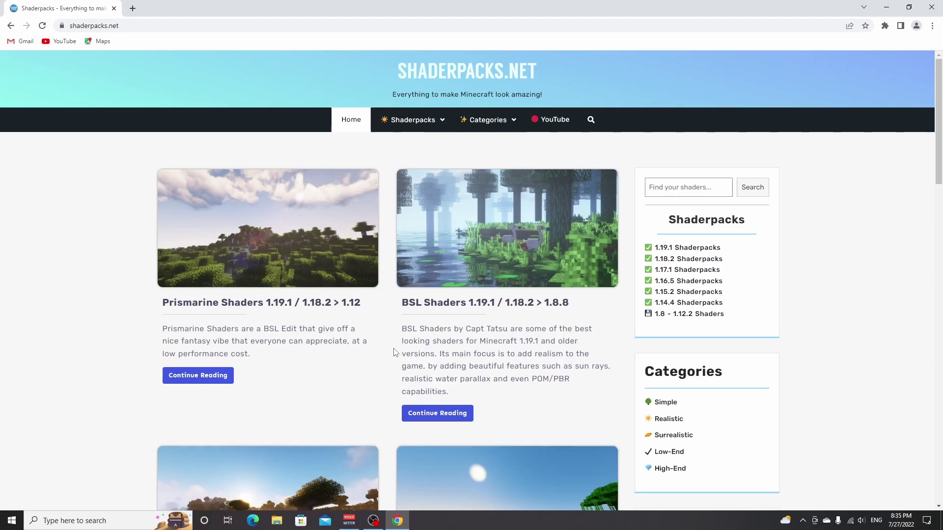
scroll(395, 351, "down", 1)
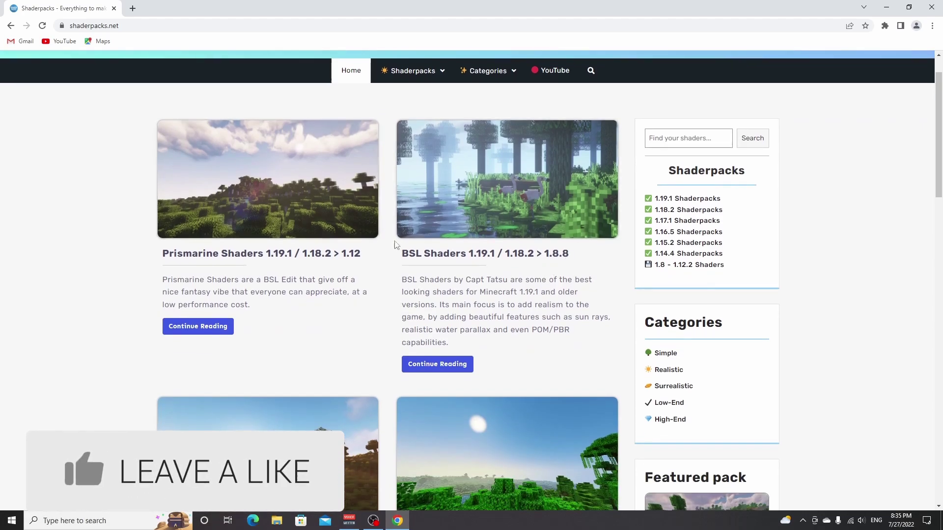
scroll(427, 187, "up", 1)
scroll(597, 227, "down", 15)
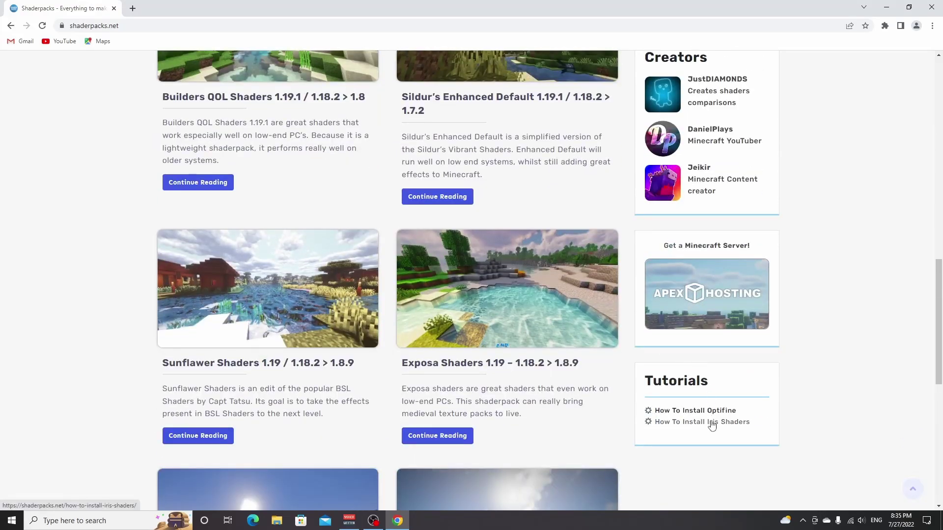
Open the How To Install Iris Shaders tutorial.
left_click(712, 425)
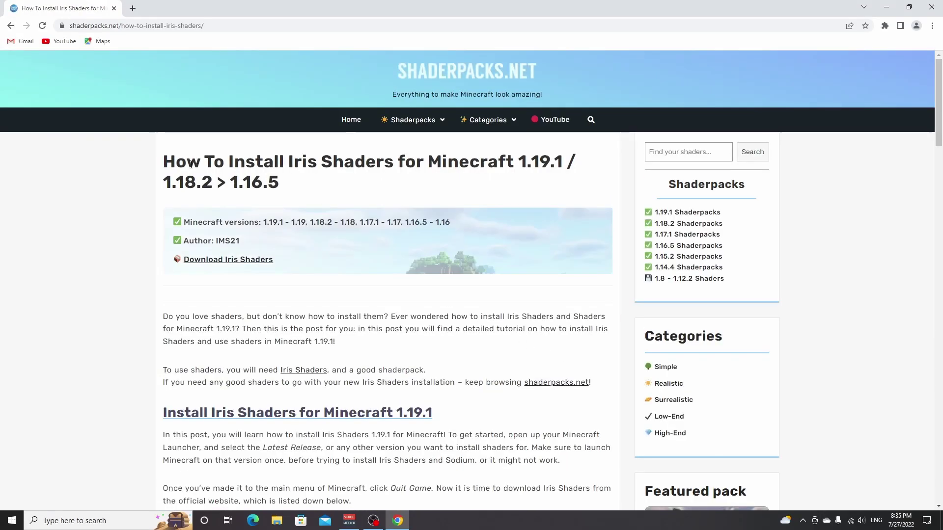
left_click_drag(171, 165, 403, 164)
left_click(562, 162)
Open the tutorial's irisshaders.net/download link in a new tab.
scroll(290, 295, "down", 3)
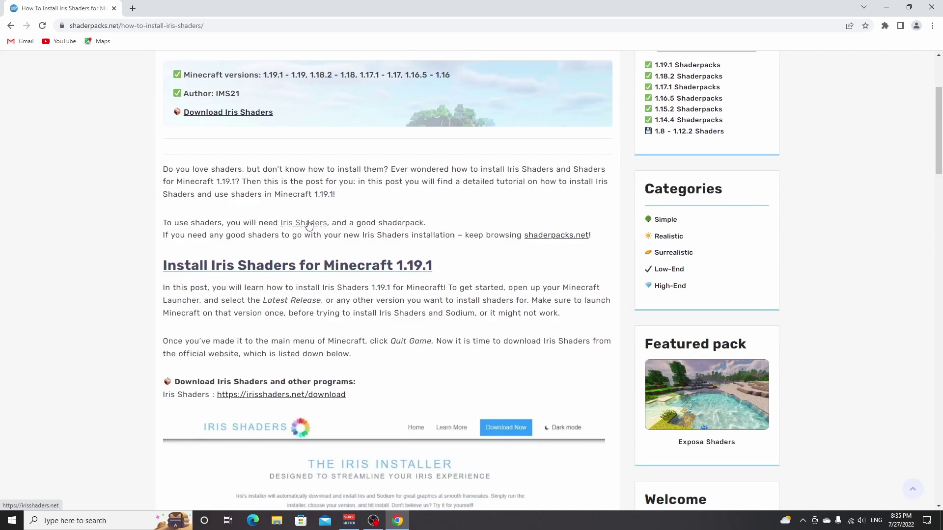
scroll(368, 252, "down", 3)
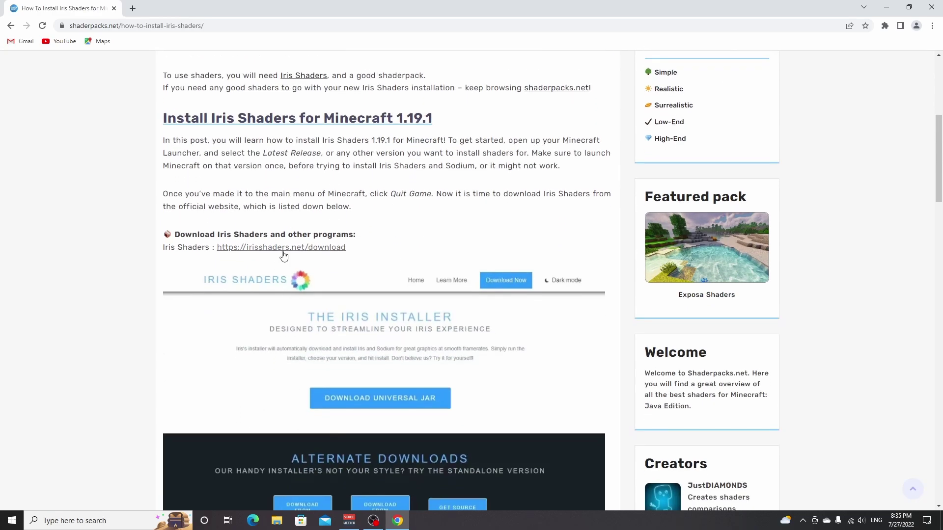
right_click(287, 252)
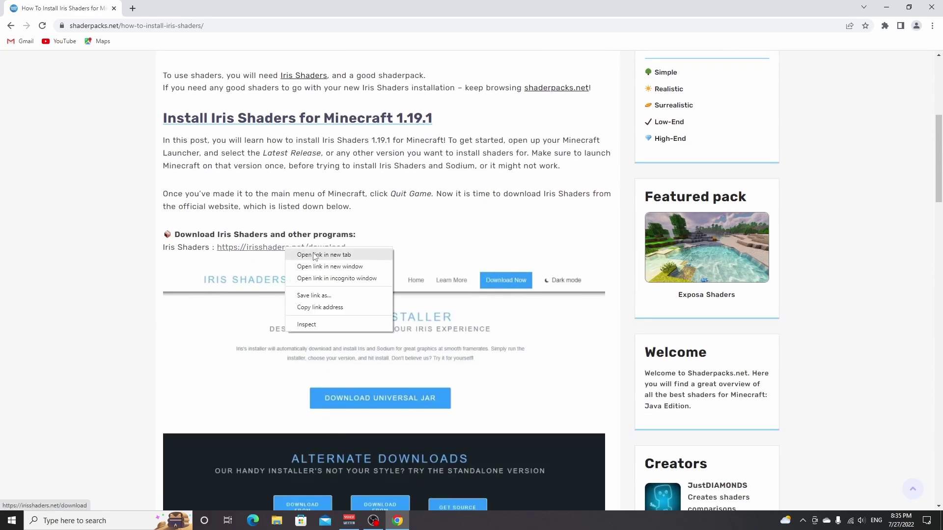
left_click(314, 253)
Download the universal Iris-Installer-2.0.4.jar, then return to the tutorial's installer section.
left_click(174, 8)
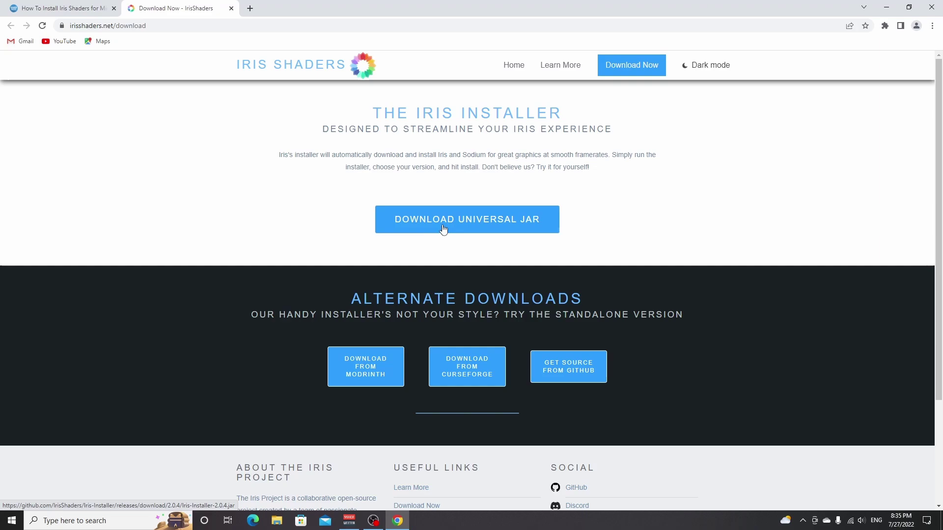
left_click(468, 223)
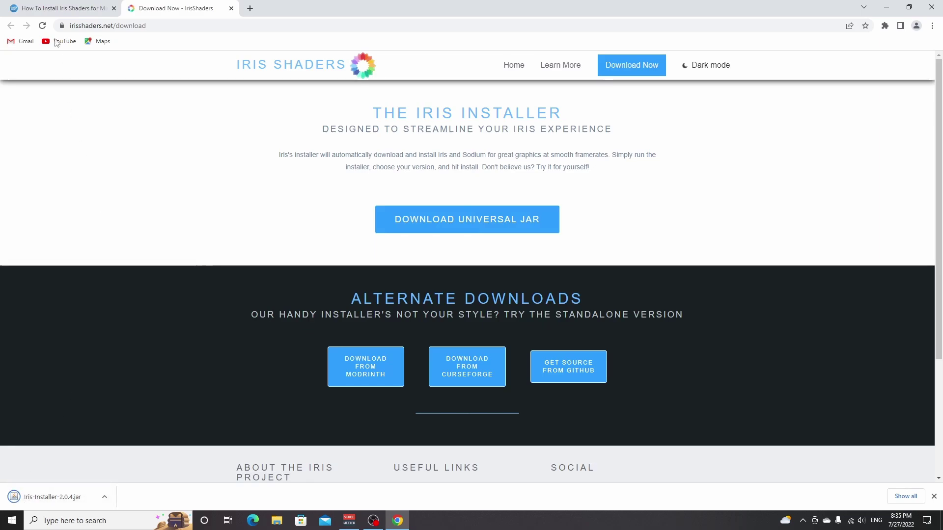
left_click(61, 8)
scroll(284, 131, "down", 10)
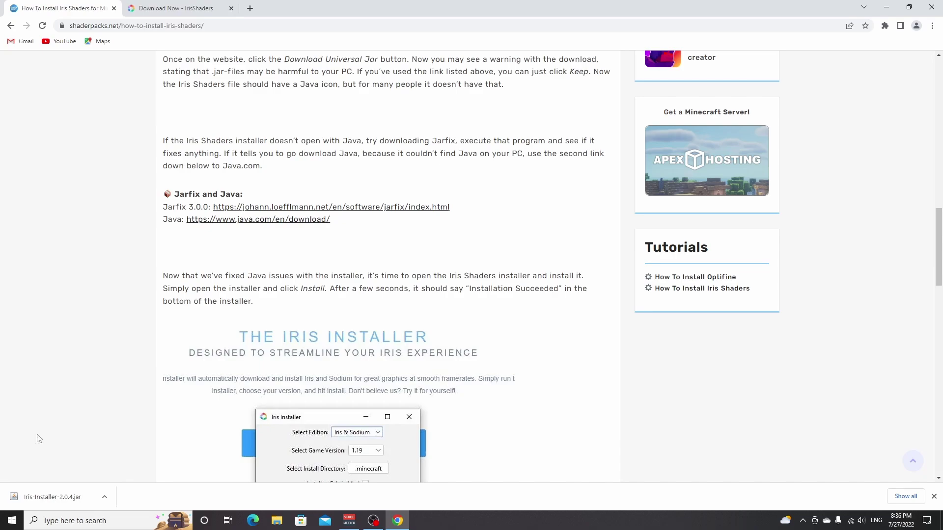
Run Iris-Installer-2.0.4.jar and install Iris & Sodium for Minecraft 1.19.1.
left_click(54, 501)
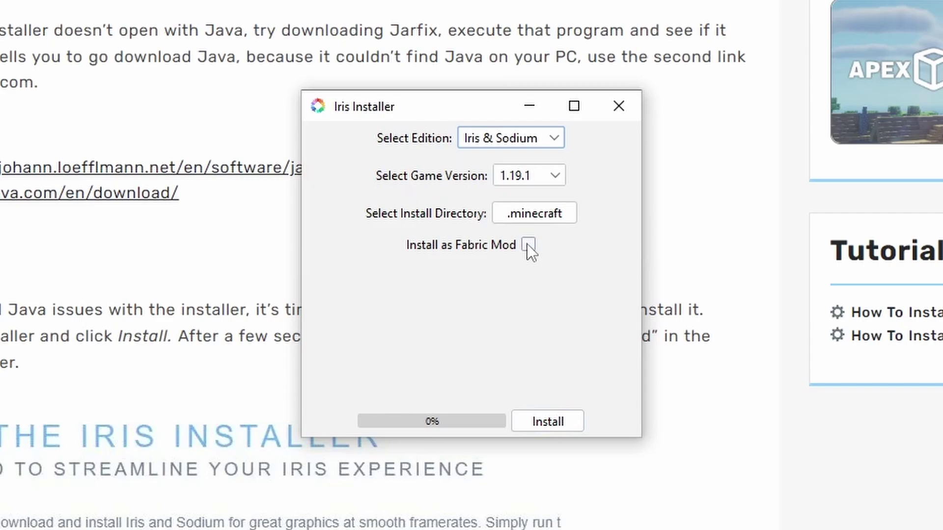
left_click(552, 422)
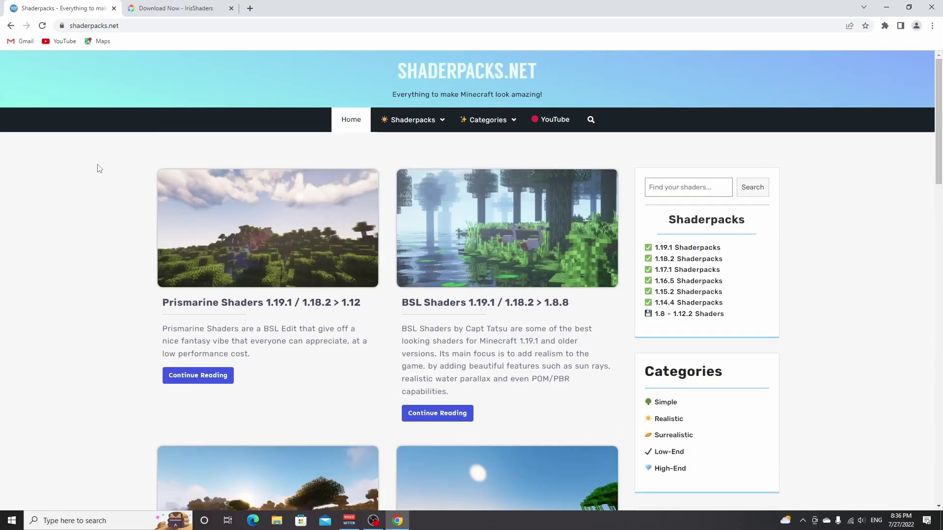
Open the Sildur's Enhanced Default article and jump to its 1.19.1 download links.
scroll(94, 168, "down", 5)
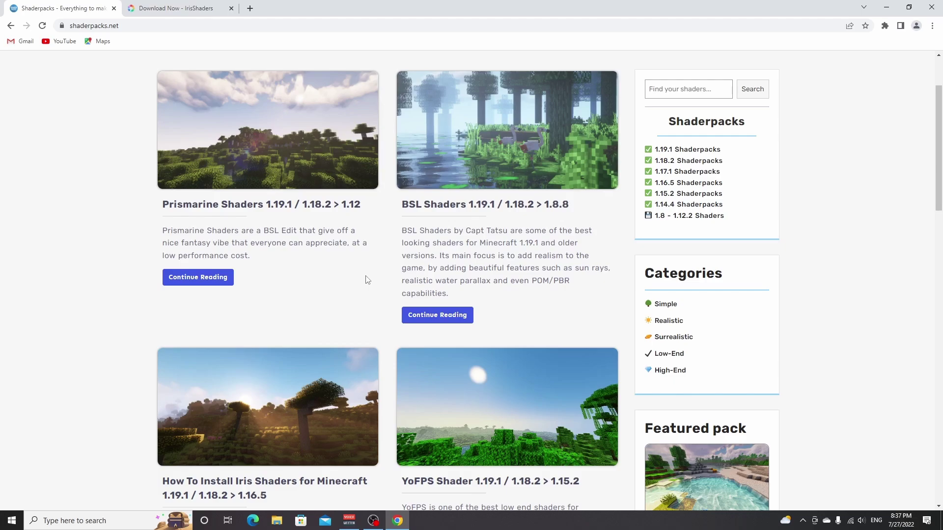
scroll(358, 285, "down", 7)
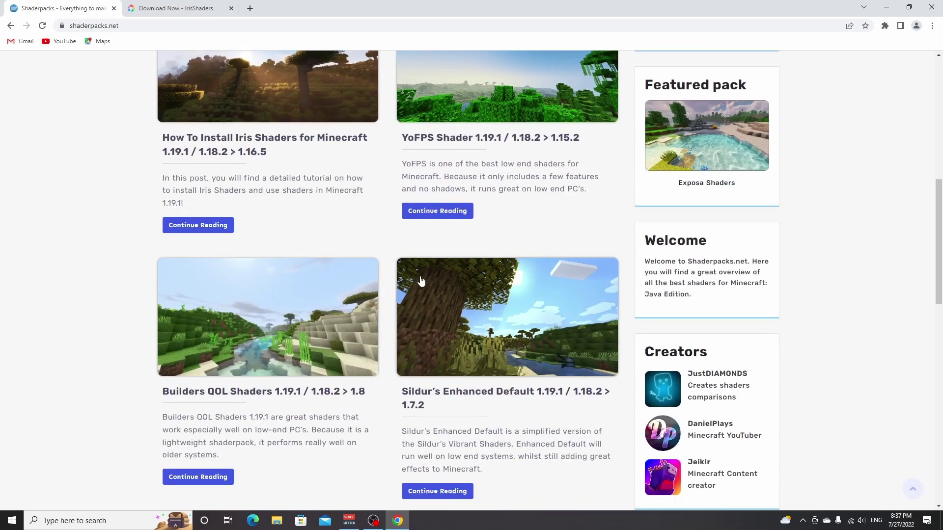
left_click(471, 293)
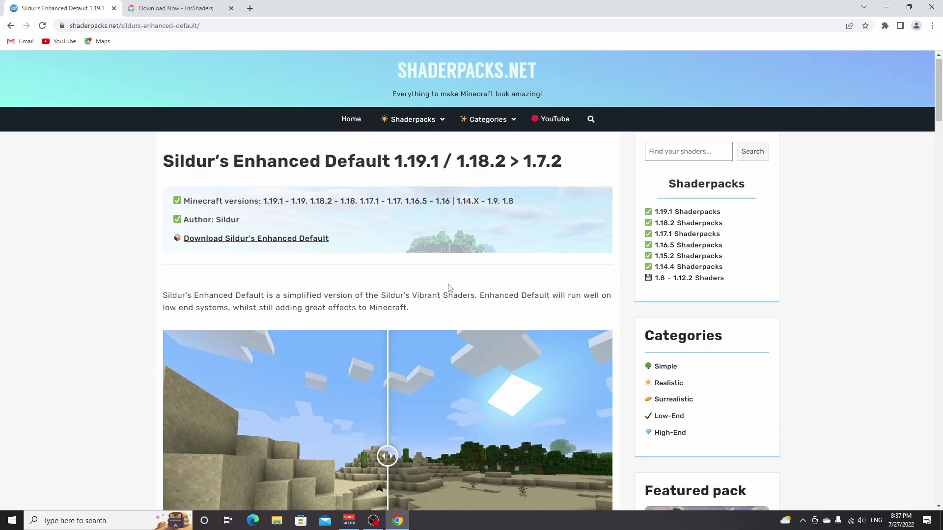
scroll(454, 286, "down", 3)
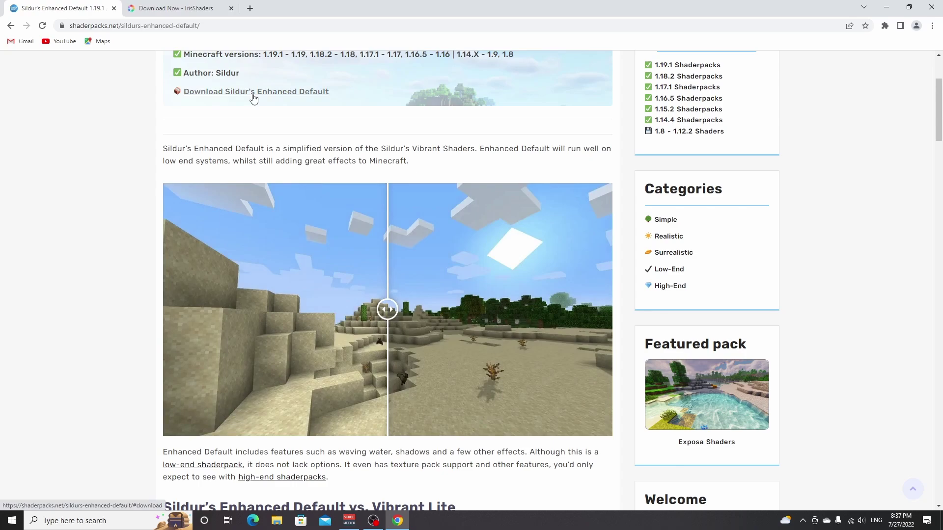
left_click(257, 98)
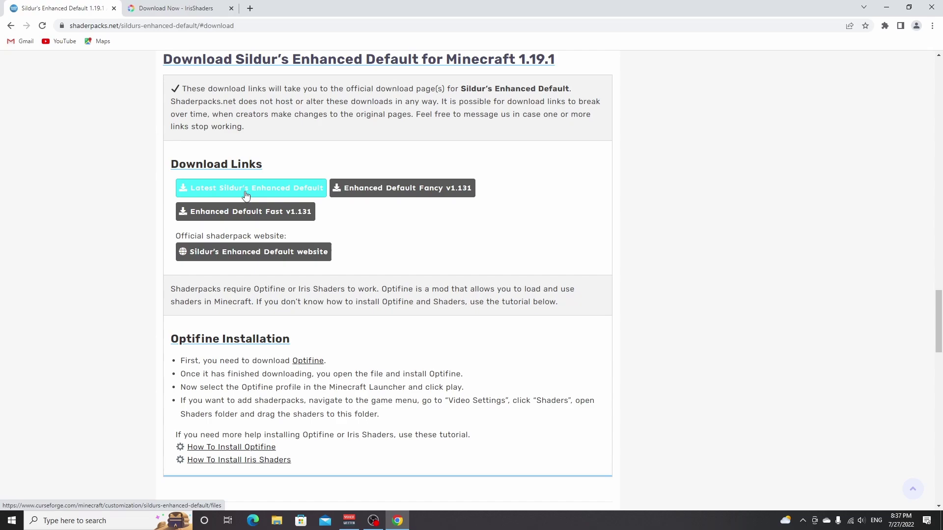
Download Sildur's Enhanced Default v1.131 Fancy from CurseForge and drag the zip onto the desktop.
left_click(406, 192)
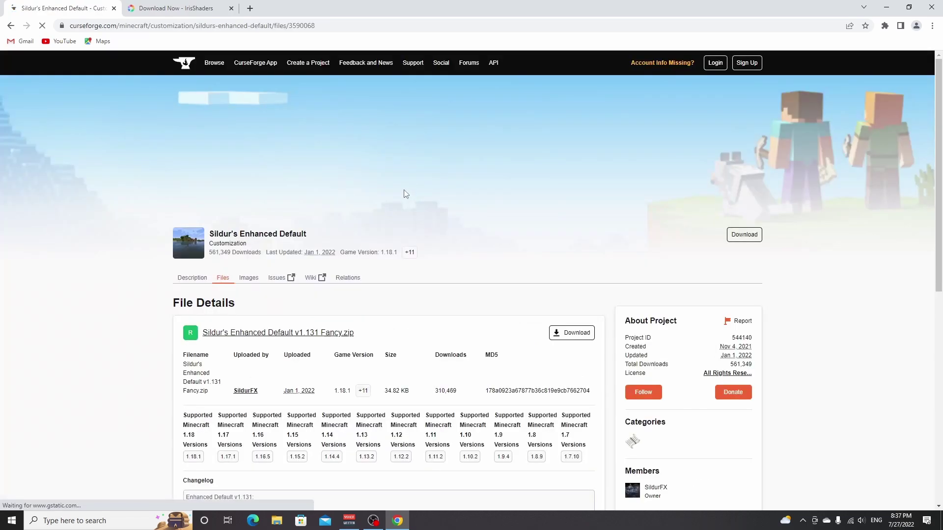
scroll(410, 189, "down", 3)
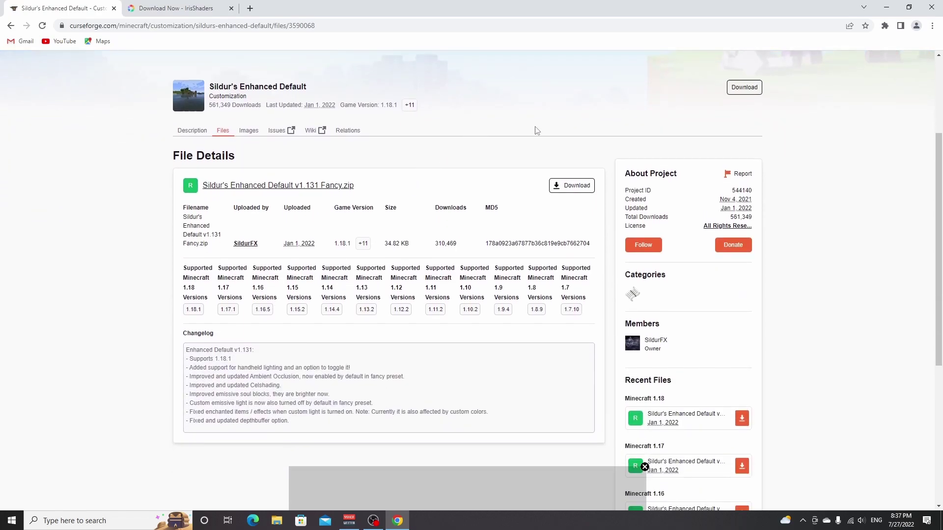
left_click(575, 189)
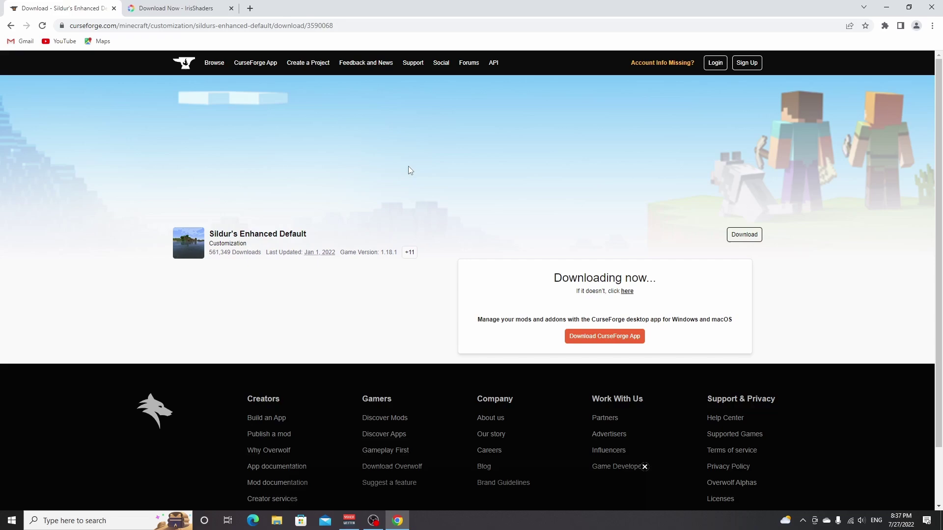
mouse_move(58, 497)
left_mouse_down()
mouse_move(243, 318)
mouse_move(939, 521)
mouse_move(90, 22)
left_mouse_up()
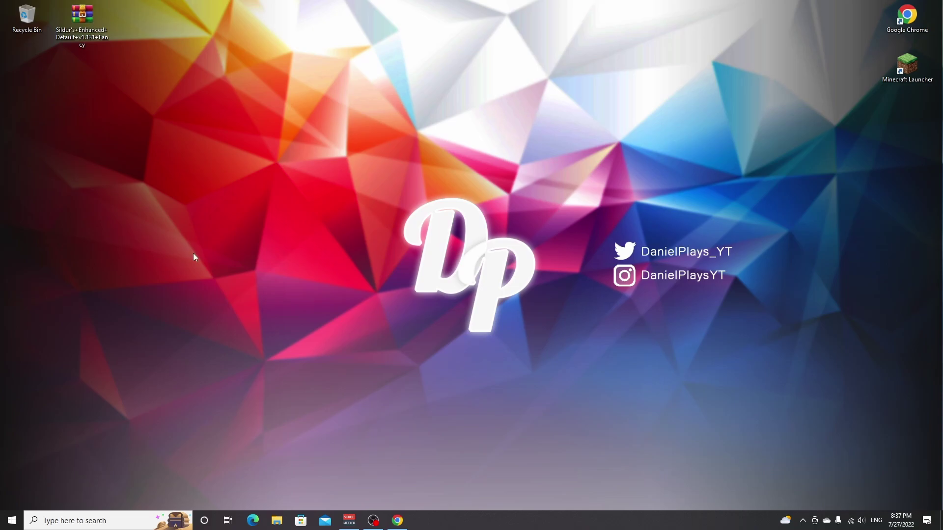
Open the .minecraft folder in Roaming AppData via the %appdata% run prompt.
key("super+r")
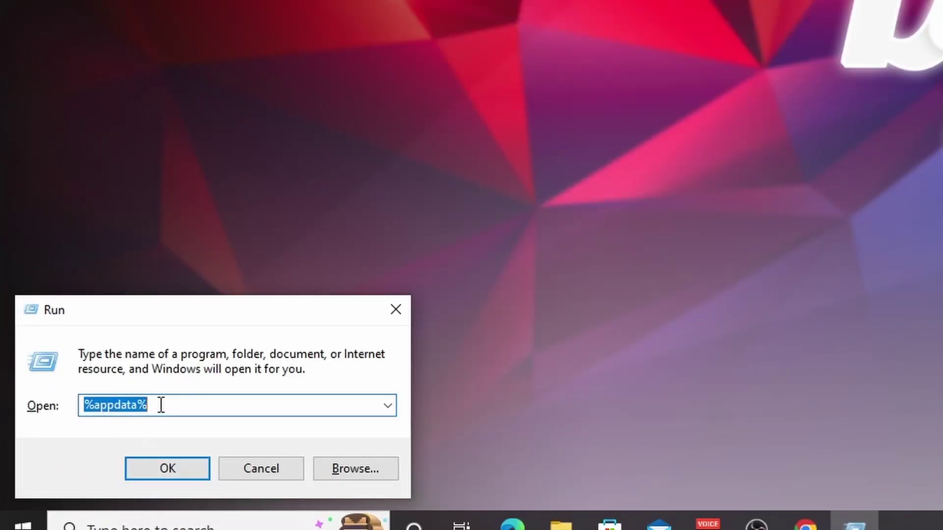
left_click(167, 470)
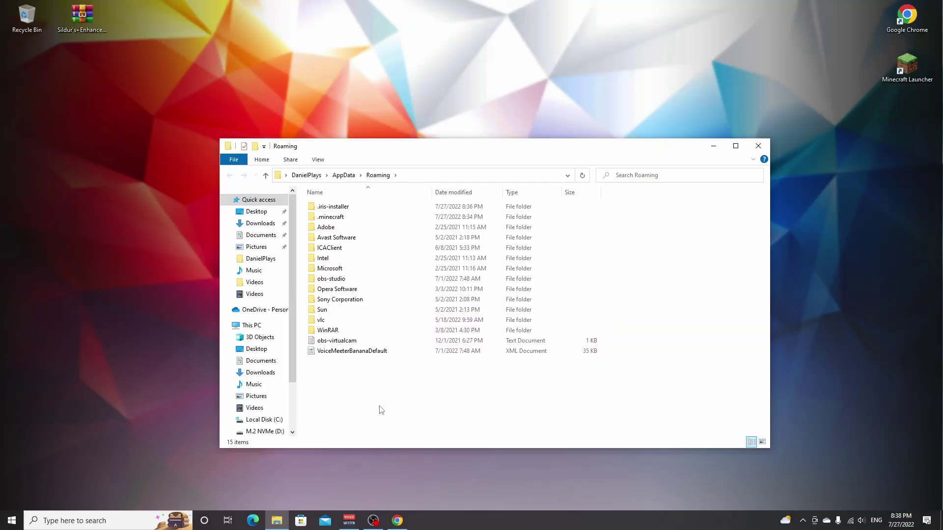
double_click(327, 220)
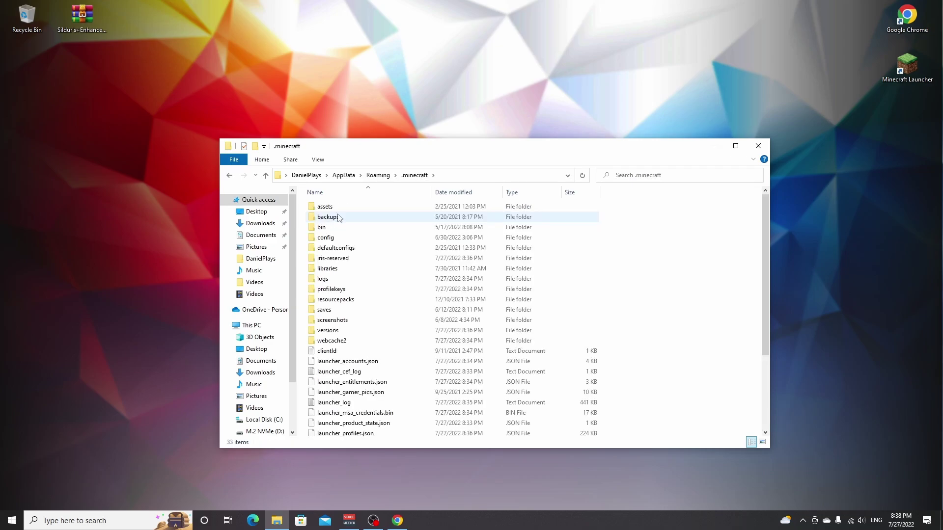
Create a shaderpacks folder in .minecraft and move the Fancy v1.131 zip into it.
right_click(630, 243)
mouse_move(673, 364)
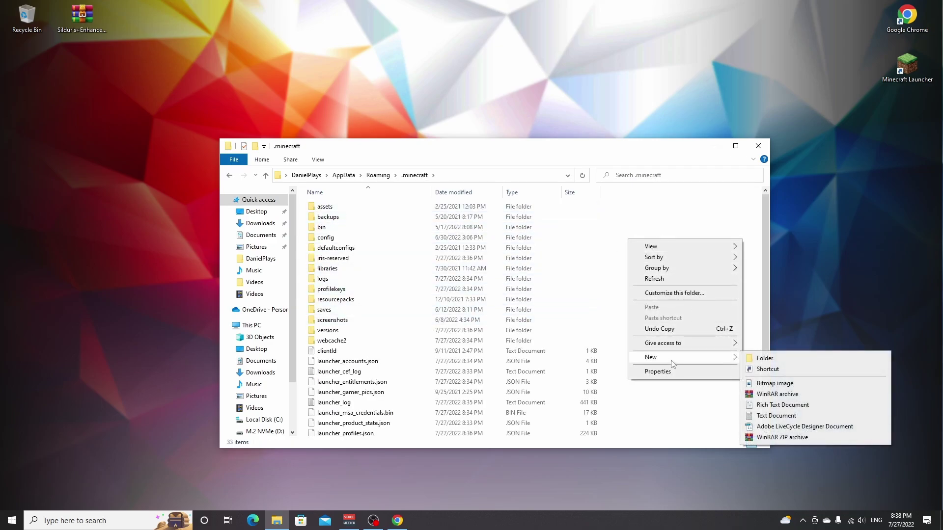
left_click(749, 359)
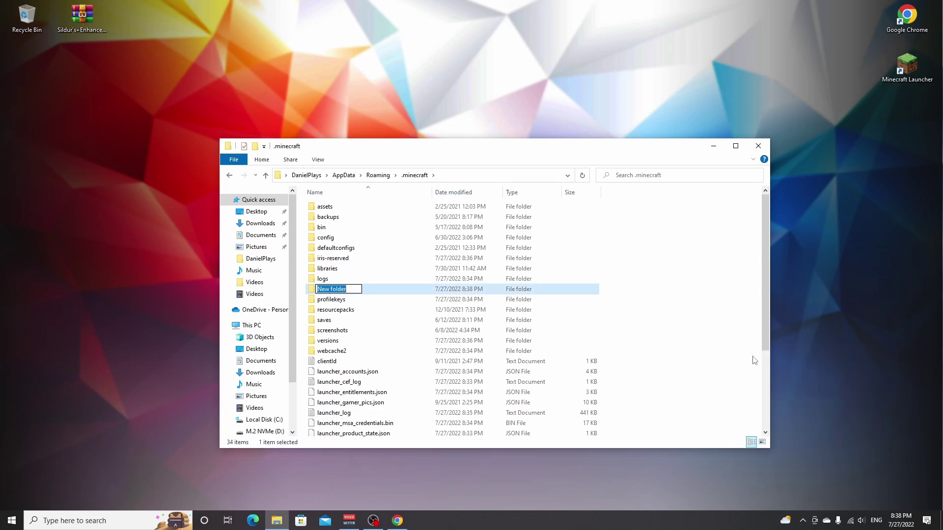
type("shaderpacks")
key("Return")
double_click(350, 329)
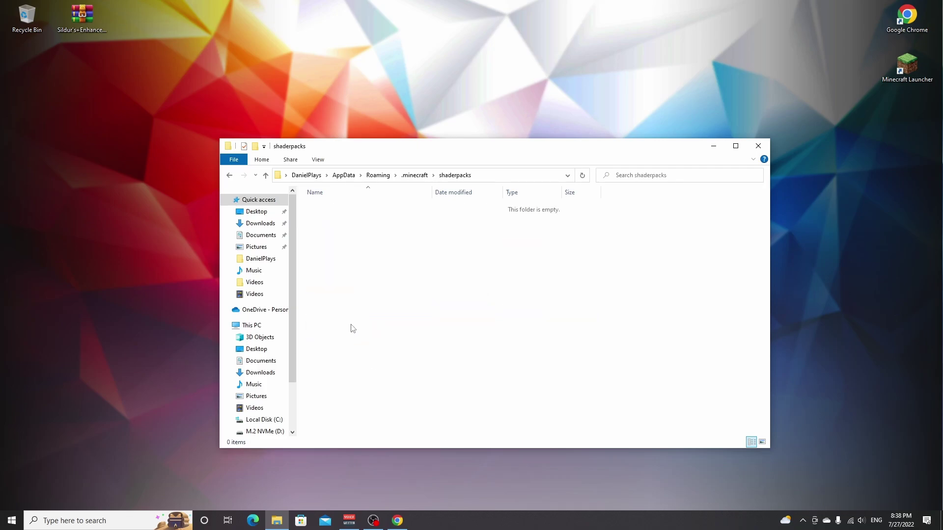
mouse_move(96, 20)
left_mouse_down()
mouse_move(199, 37)
mouse_move(355, 251)
mouse_move(344, 244)
left_mouse_up()
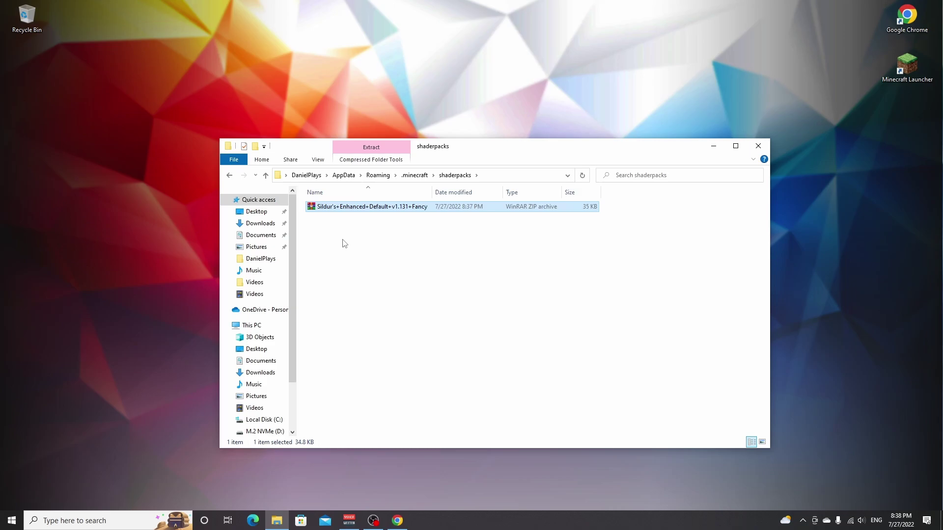
Launch the Iris & Sodium for 1.19.1 installation, dismissing the modified-installation warning permanently.
left_click(758, 146)
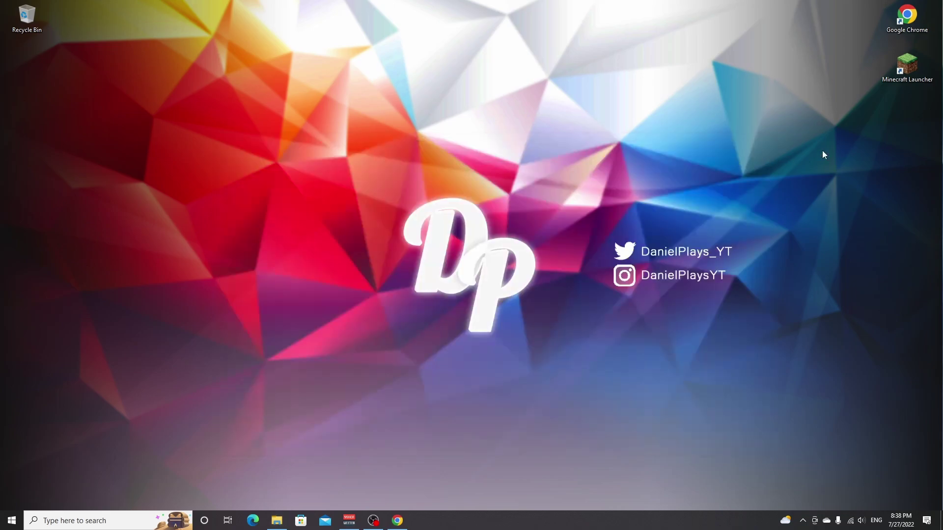
double_click(907, 75)
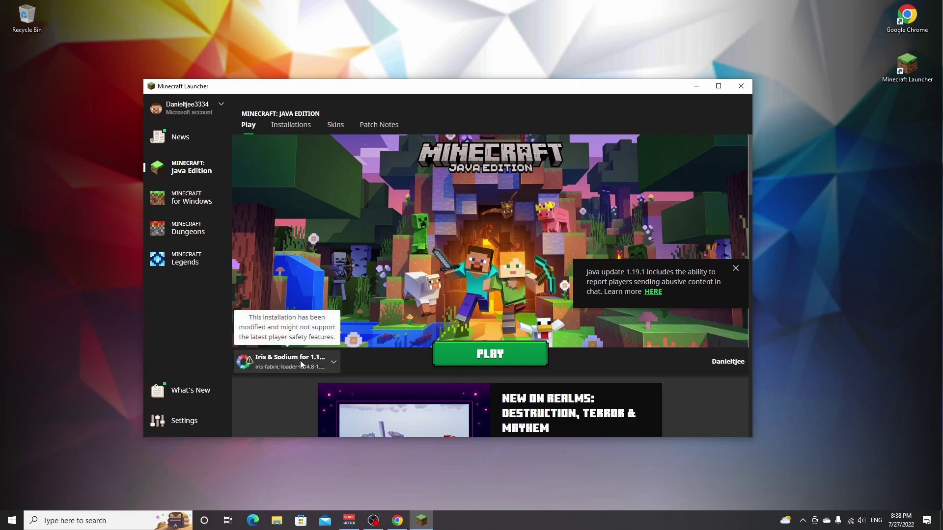
left_click(331, 362)
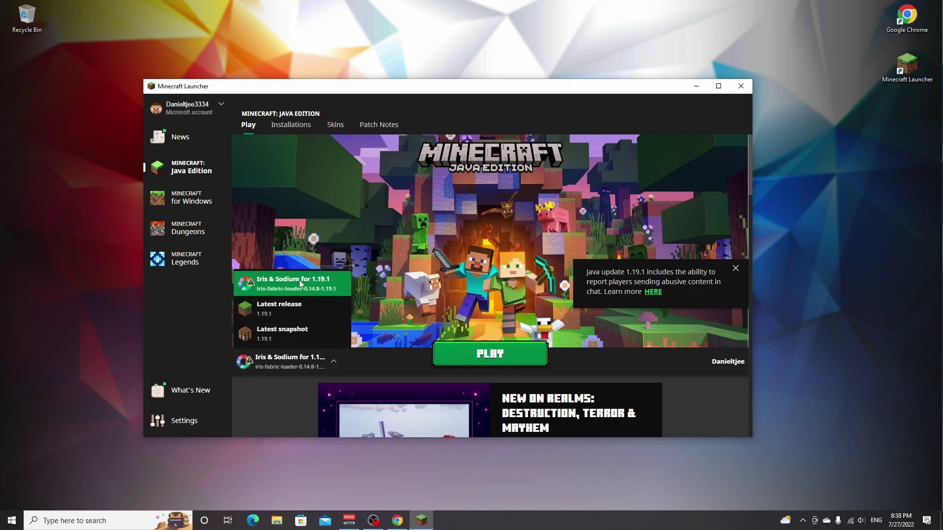
left_click(408, 251)
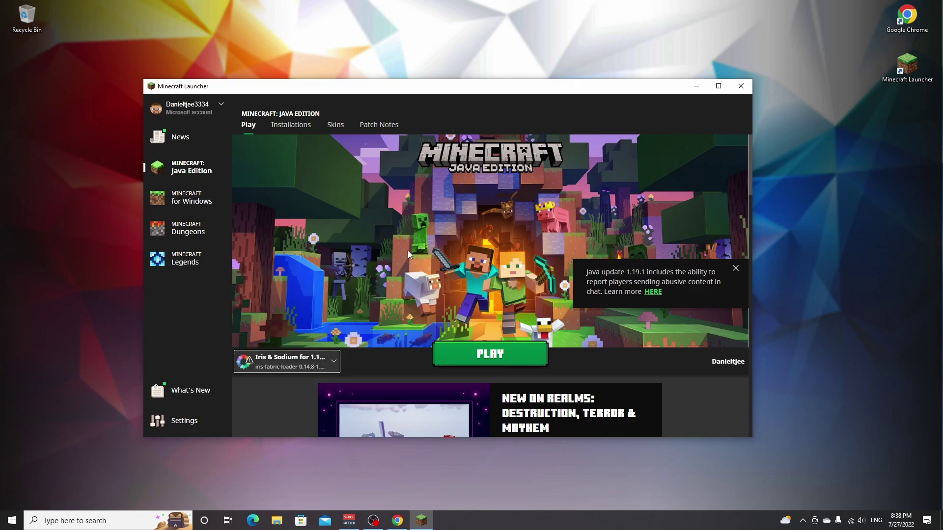
left_click(486, 347)
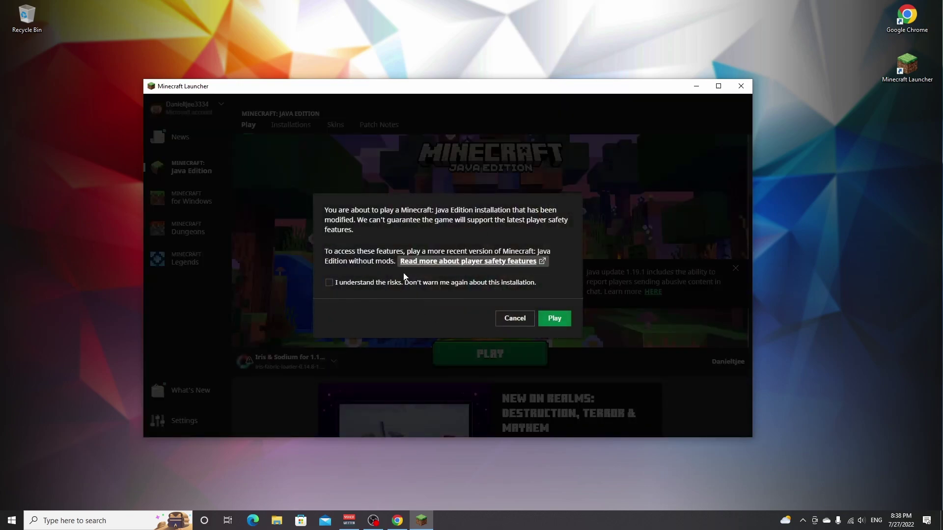
left_click(329, 283)
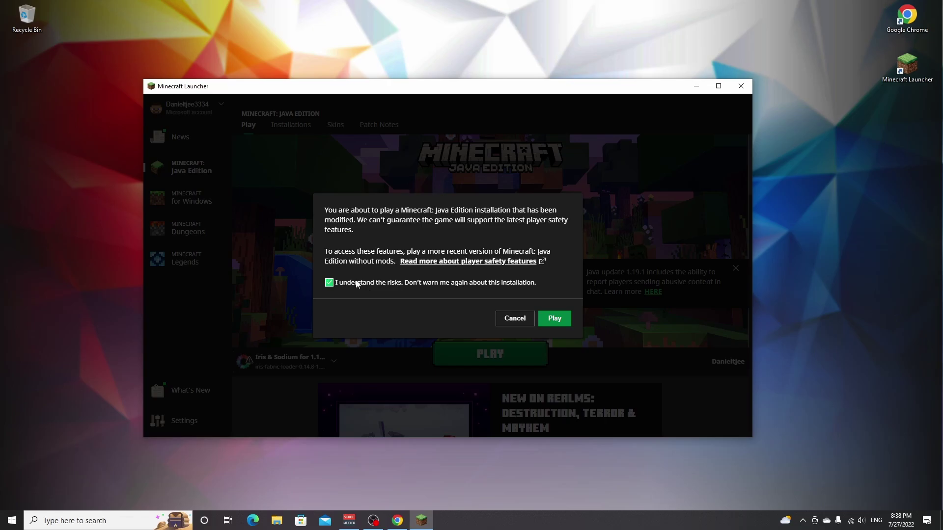
left_click(554, 319)
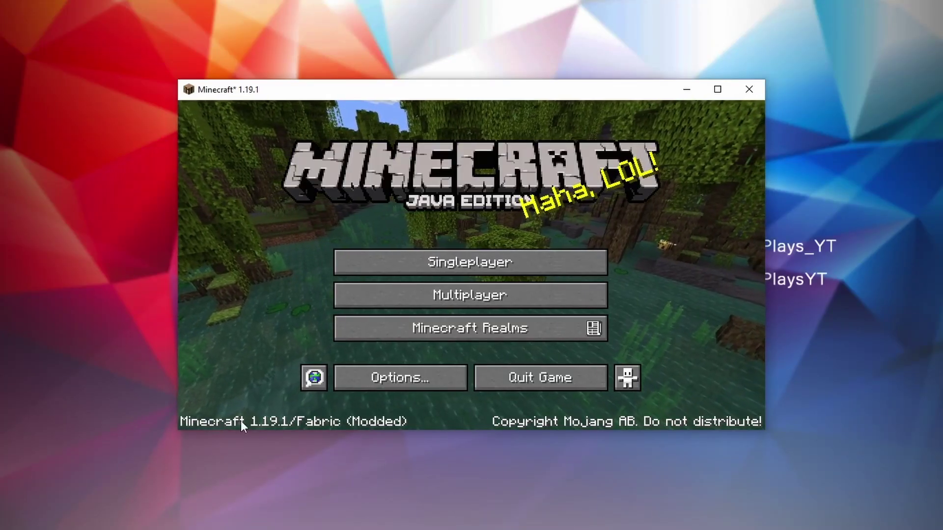
Apply Sildur's Enhanced Default v1.131 Fancy in the Video Settings shader packs, then return to the title menu.
left_click(396, 385)
left_click(334, 258)
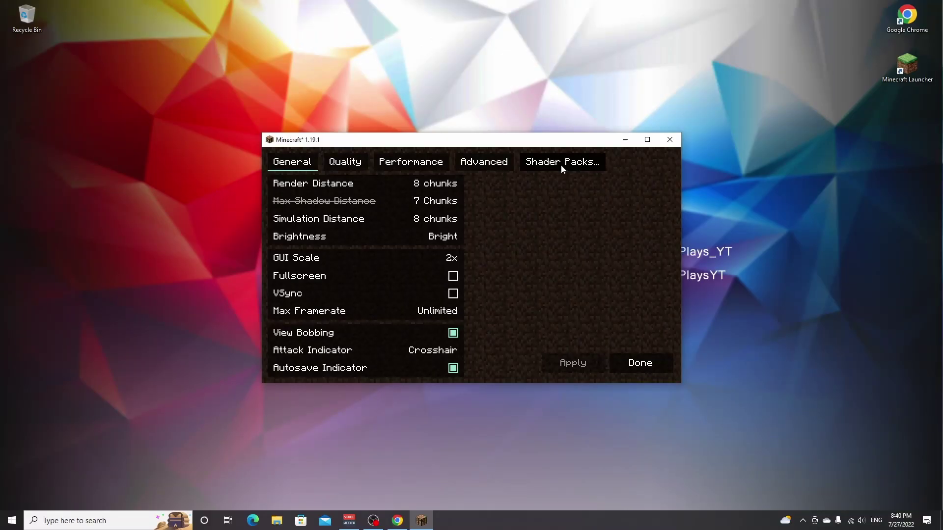
left_click(561, 165)
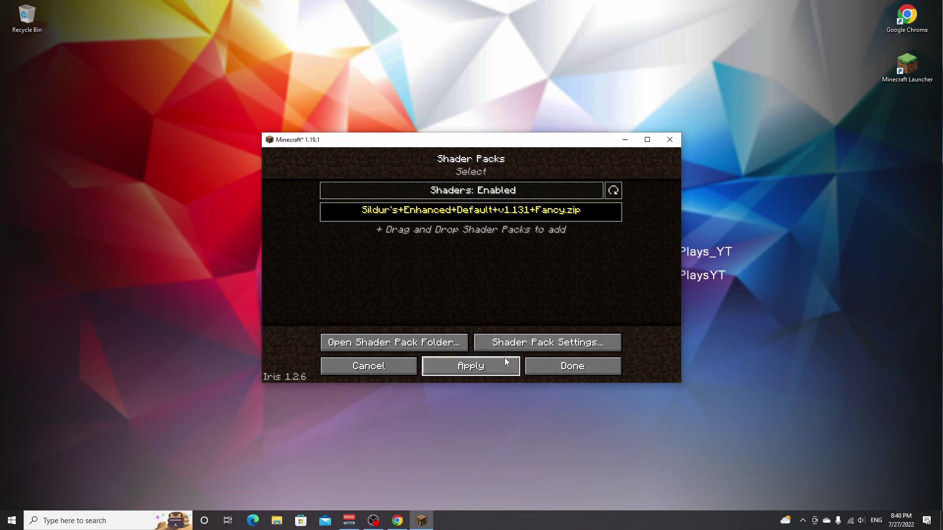
left_click(572, 367)
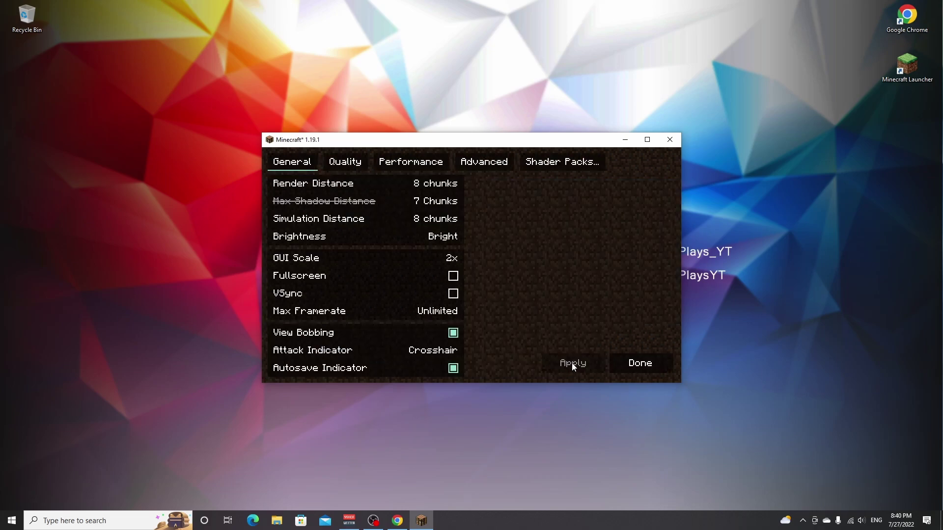
left_click(635, 367)
left_click(502, 361)
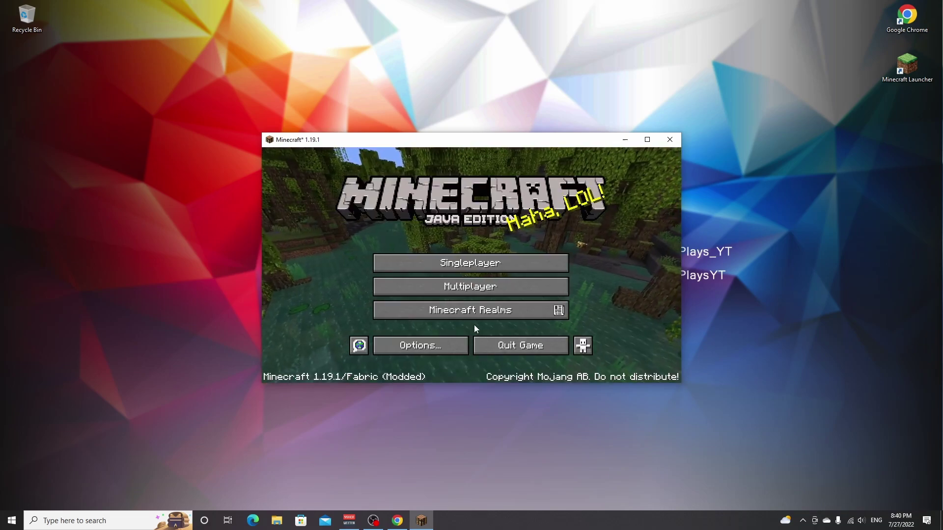